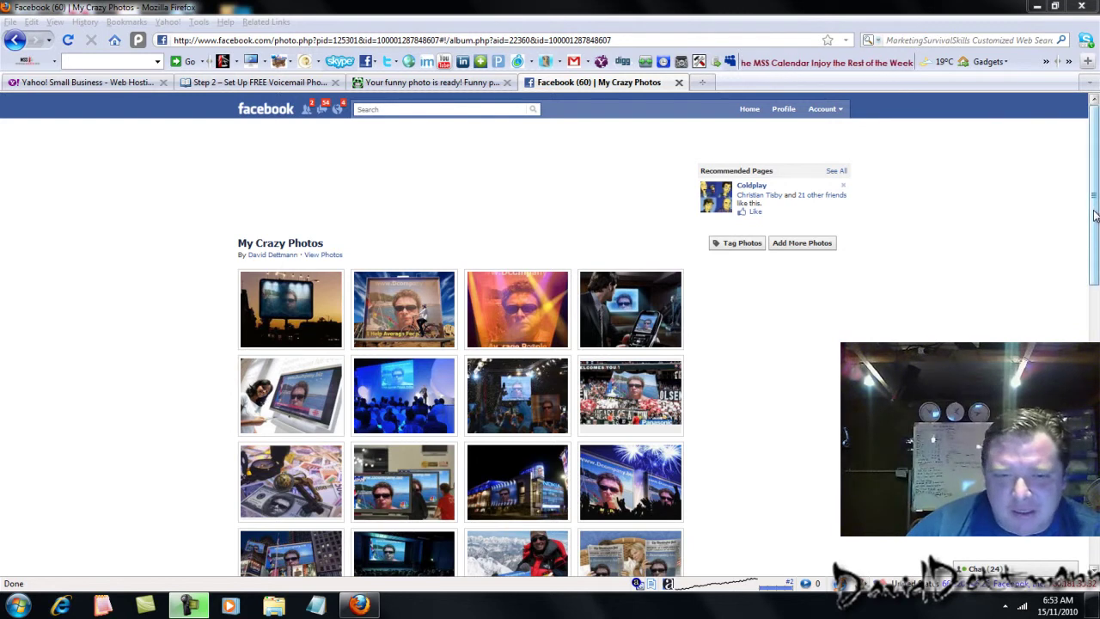
- Browse the Photo Effects gallery and choose the Flood effect
drag(1094, 215, 1094, 410)
drag(1094, 343, 1055, 236)
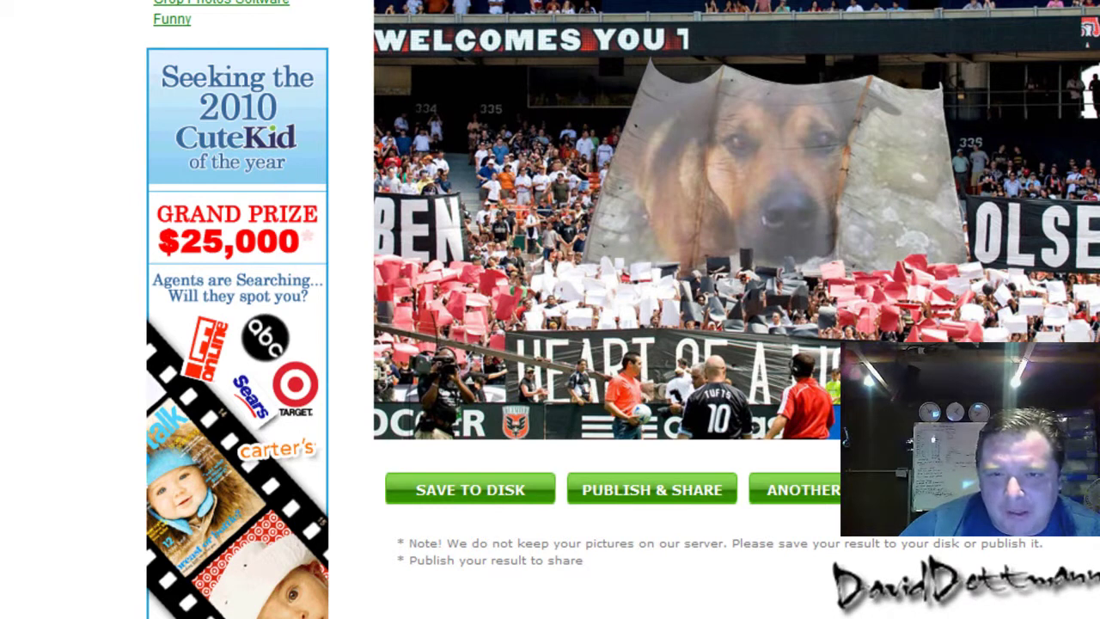
scroll(522, 75, up, 5)
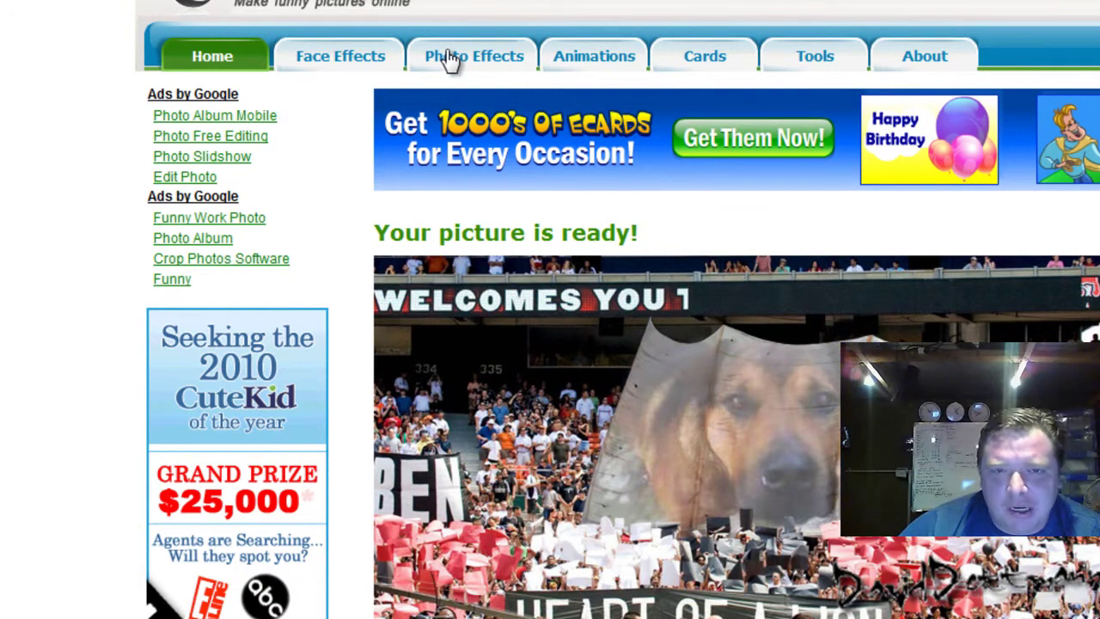
click(448, 59)
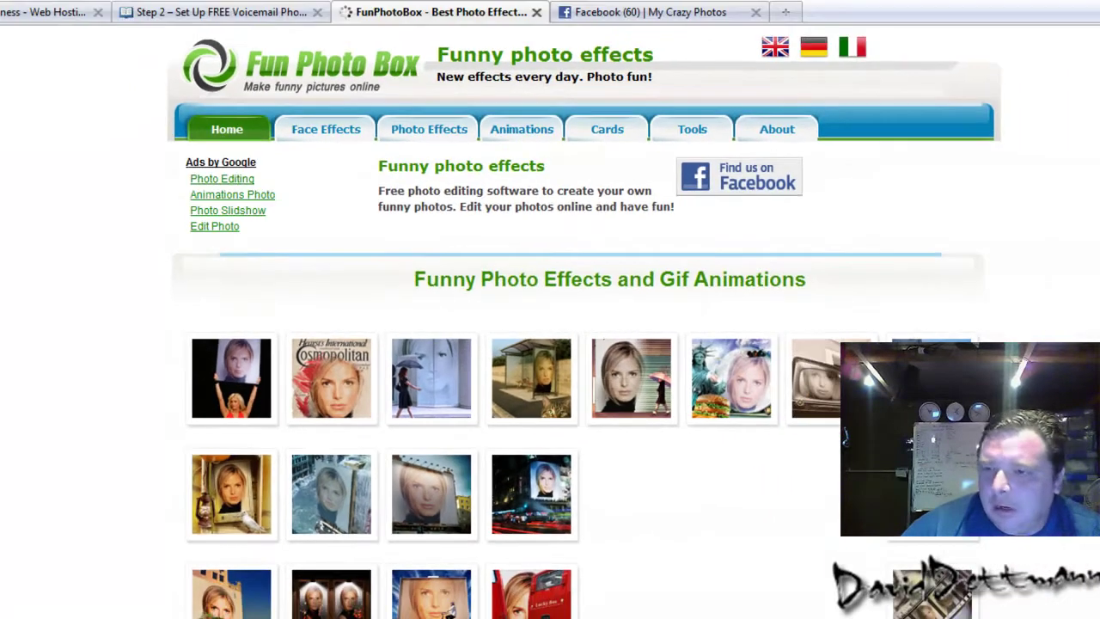
scroll(584, 343, down, 1)
scroll(821, 468, down, 1)
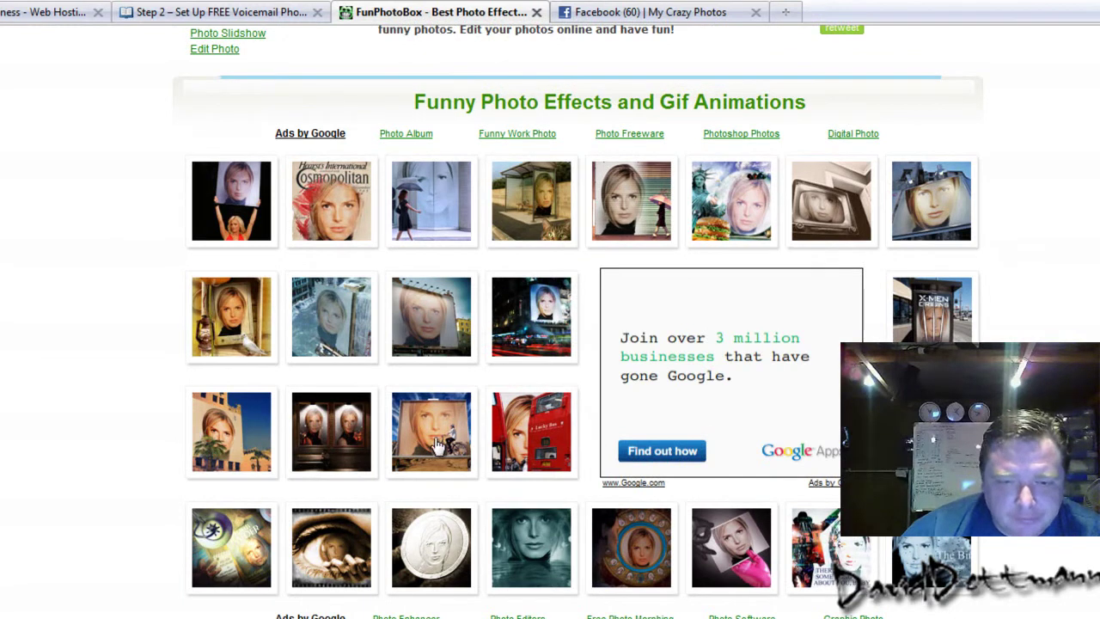
click(331, 335)
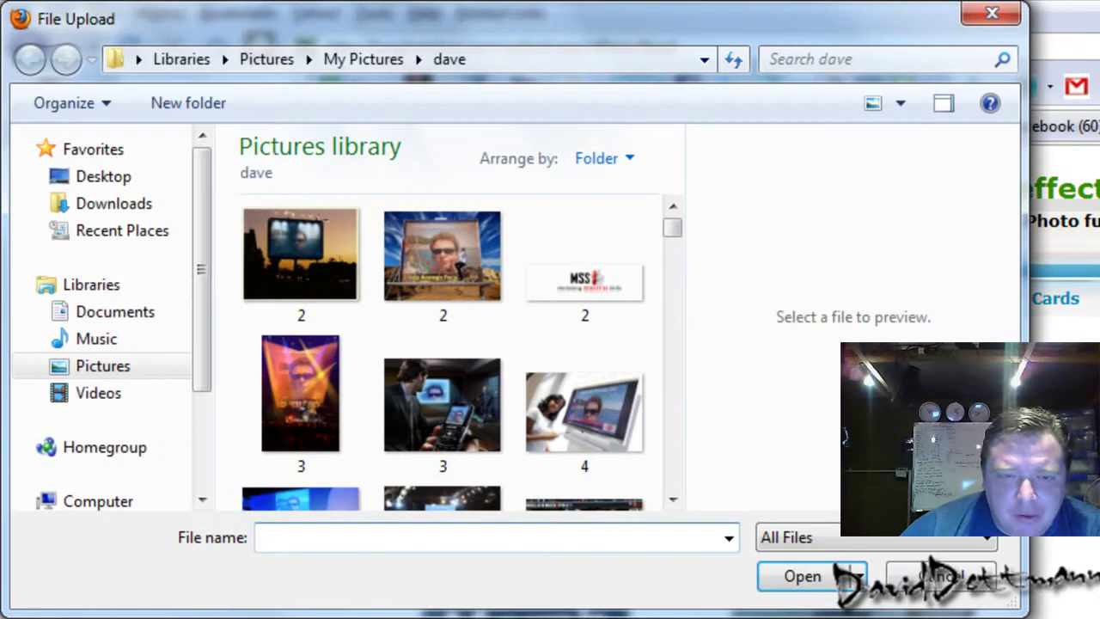
- Upload the sunglasses selfie taken on the boat from the Pictures library
drag(673, 225, 670, 401)
click(292, 308)
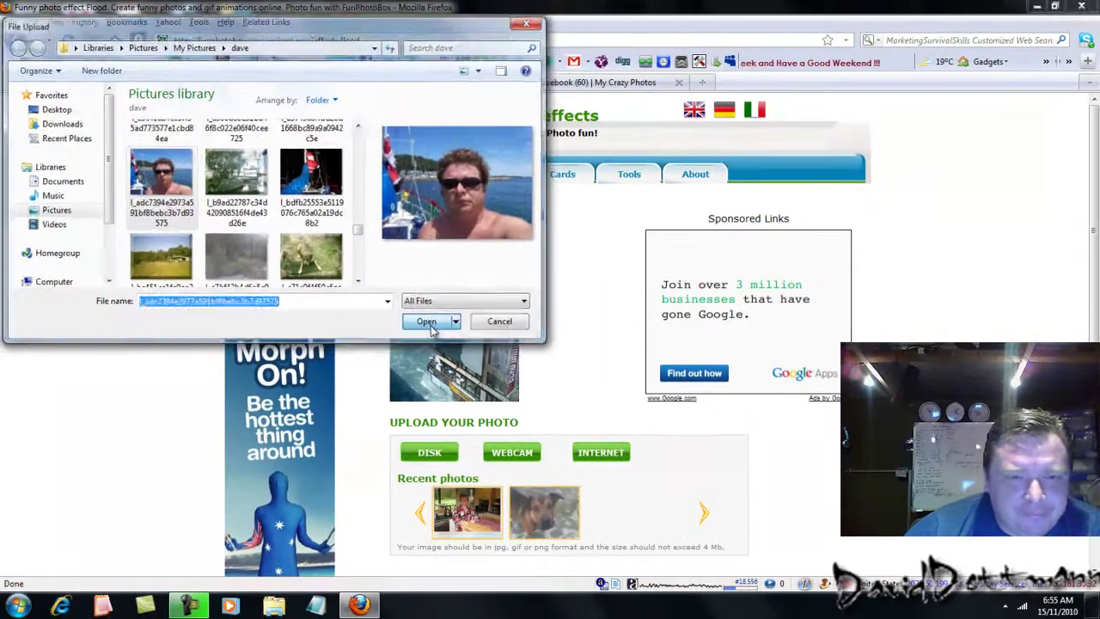
click(430, 324)
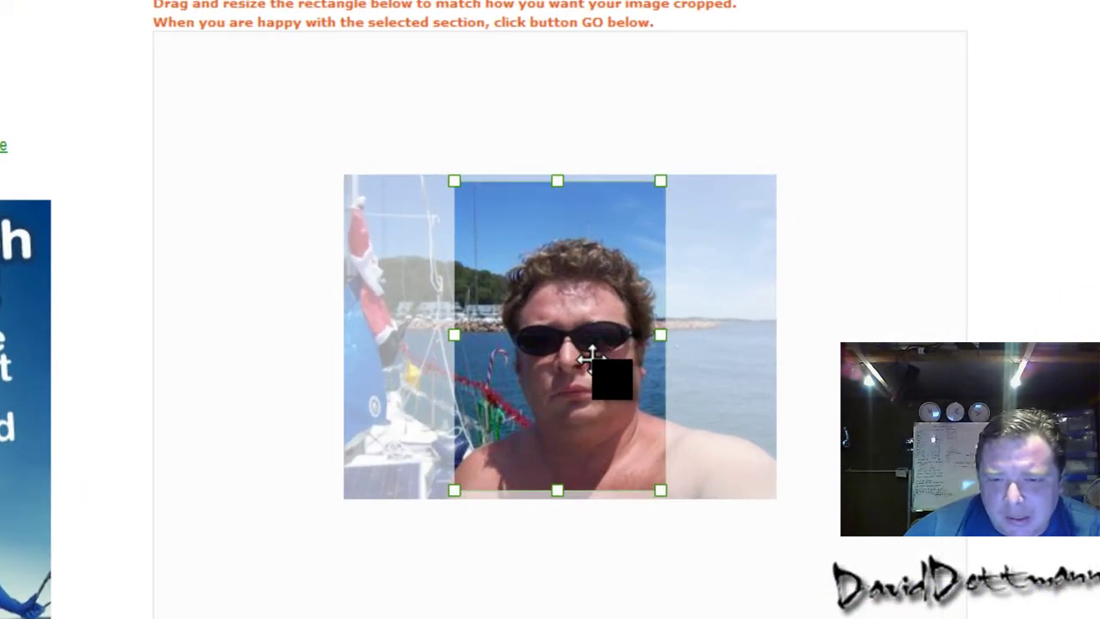
- Centre the crop area on the man's face and generate the Flood picture
drag(625, 408, 632, 409)
drag(601, 353, 632, 358)
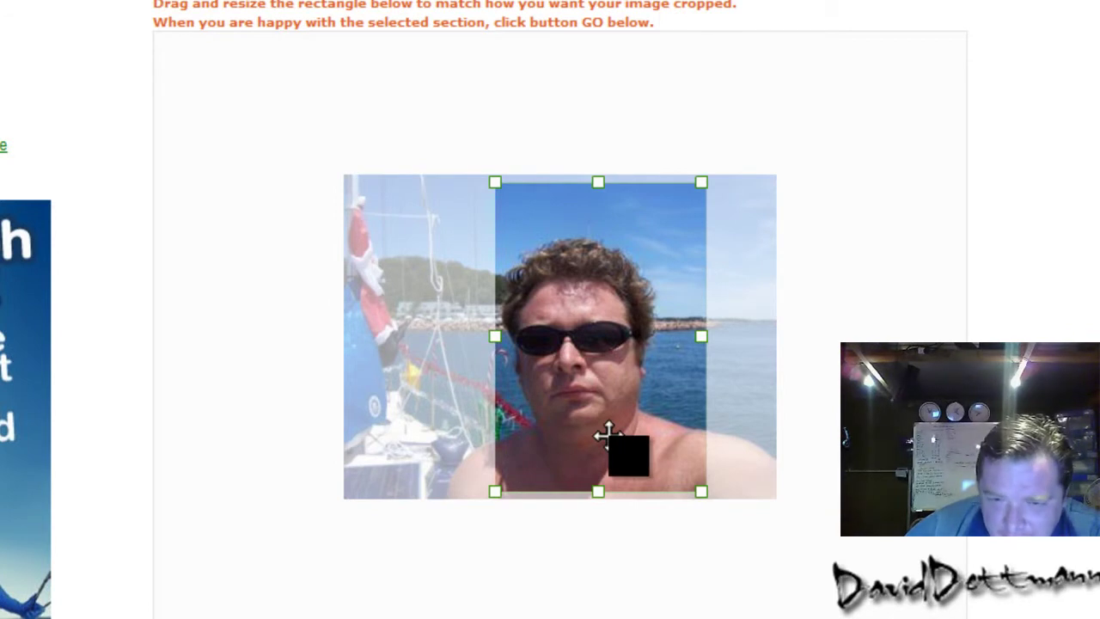
drag(606, 435, 593, 435)
scroll(594, 434, down, 2)
scroll(577, 403, down, 3)
click(577, 401)
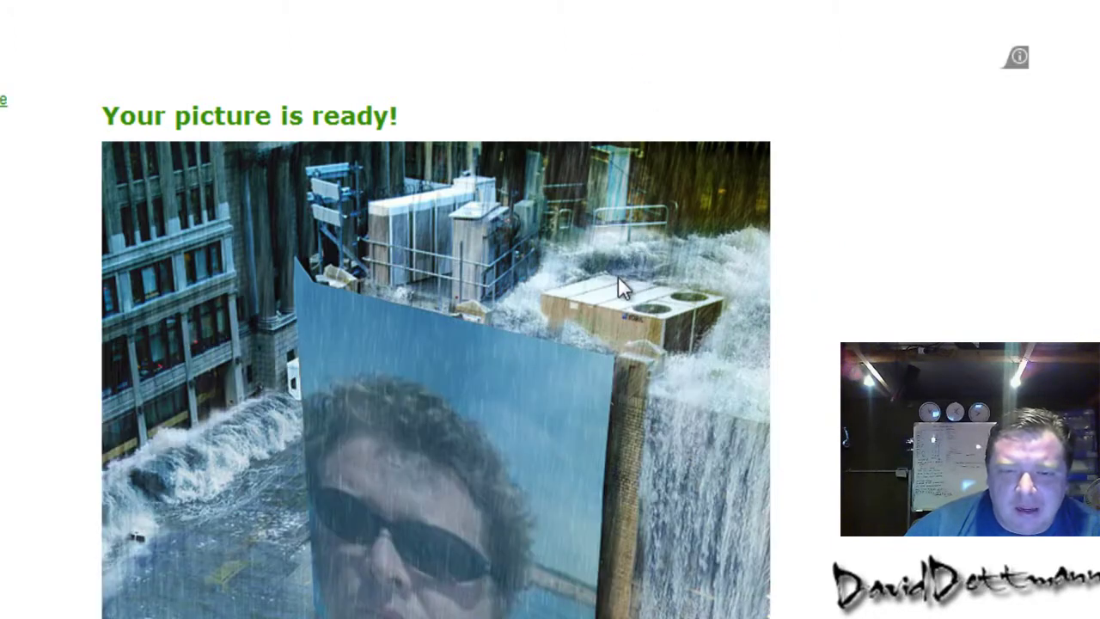
- Go back from the Flood result, through the Flood upload page, to the effects gallery
scroll(436, 309, down, 3)
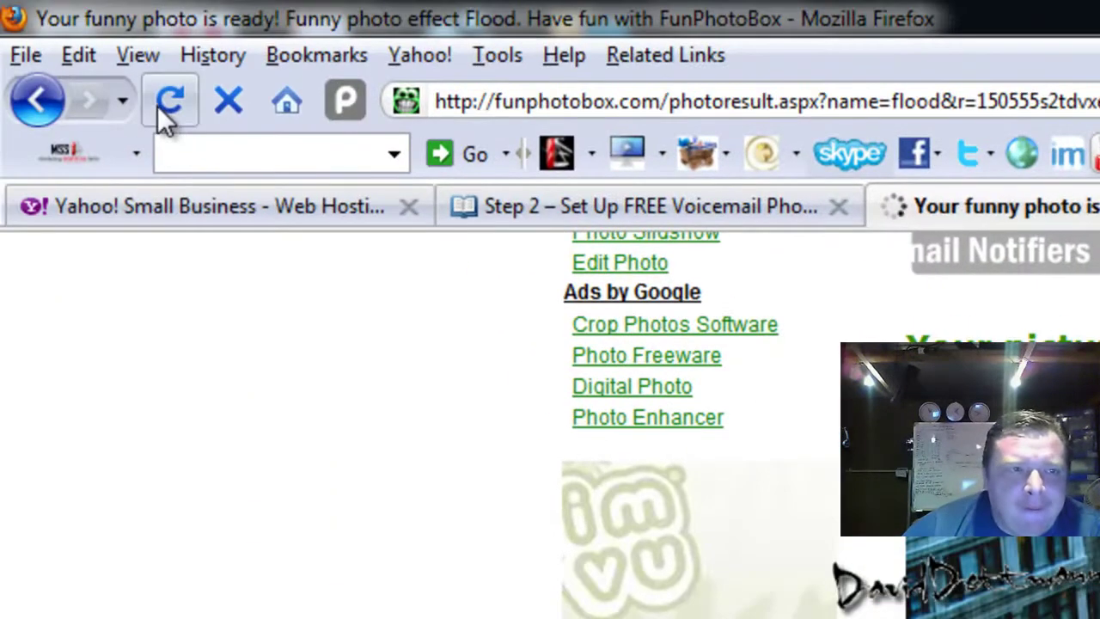
click(123, 102)
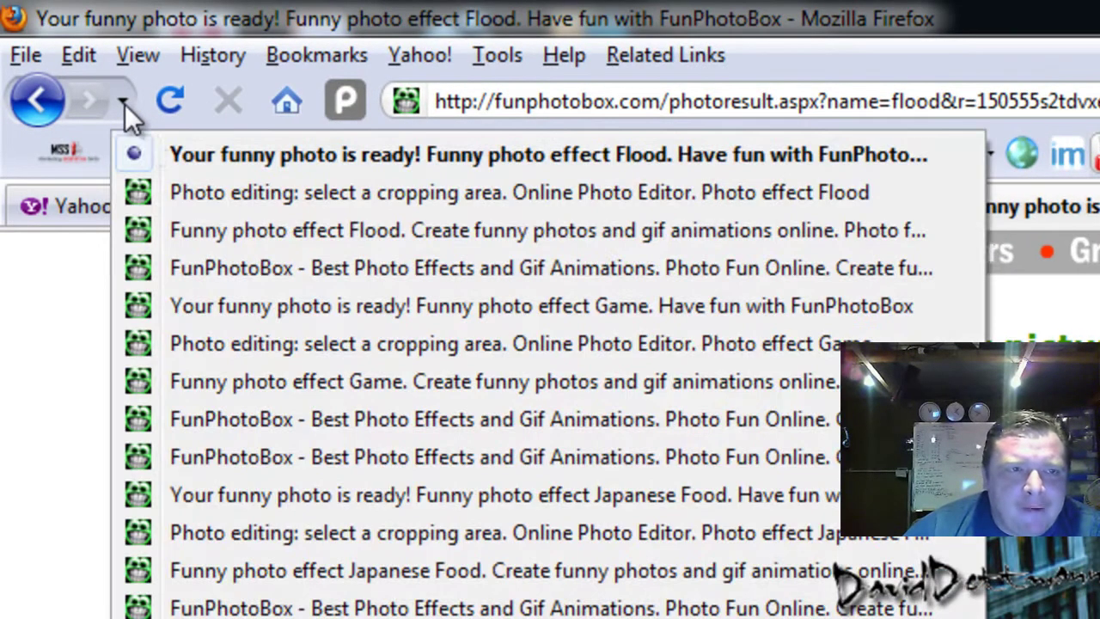
click(217, 221)
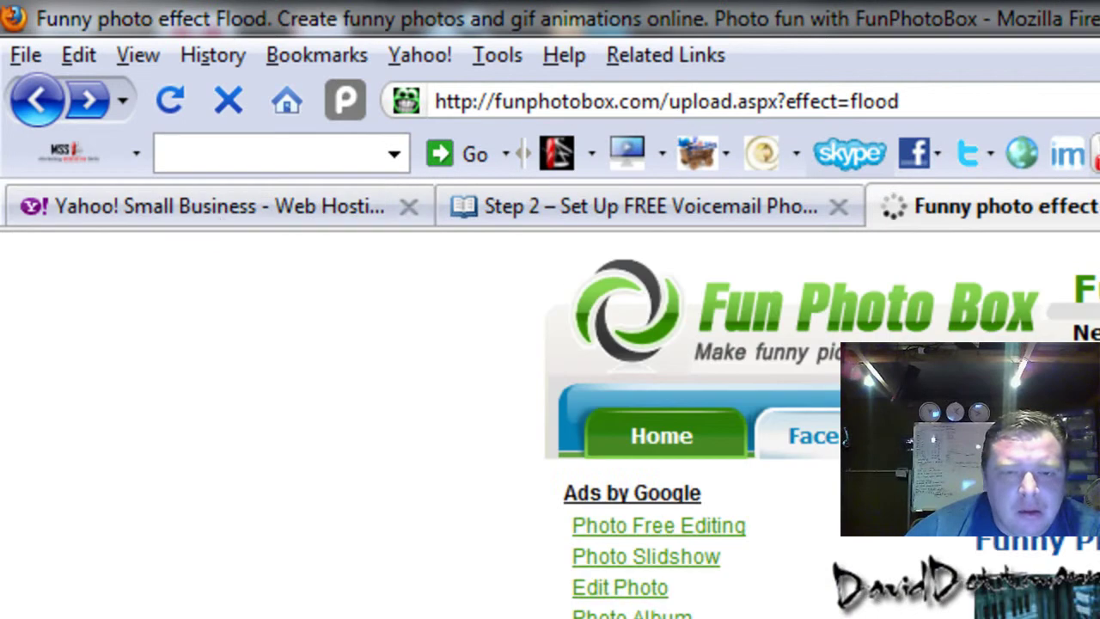
click(54, 96)
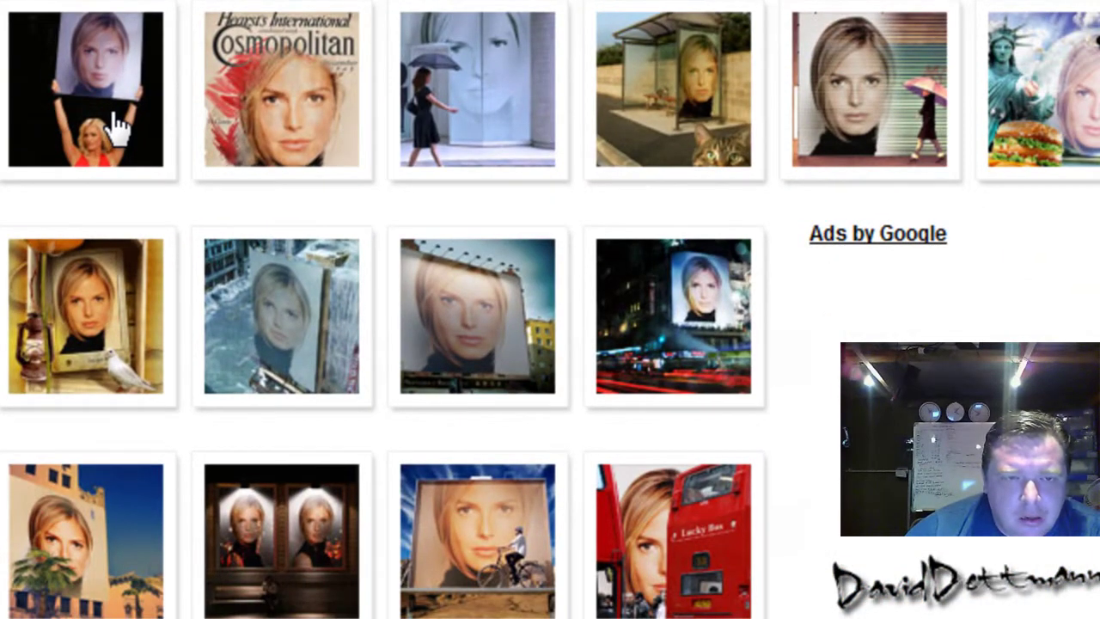
- Choose the Girl holding a sign effect and upload the Marketing Survival Skills logo image
click(115, 129)
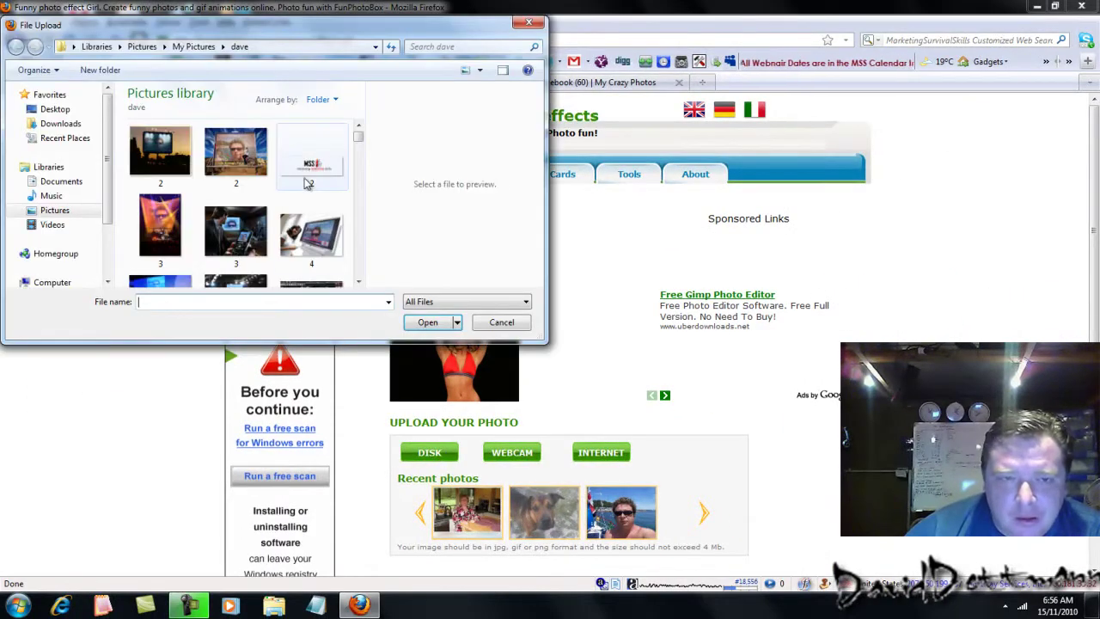
click(307, 177)
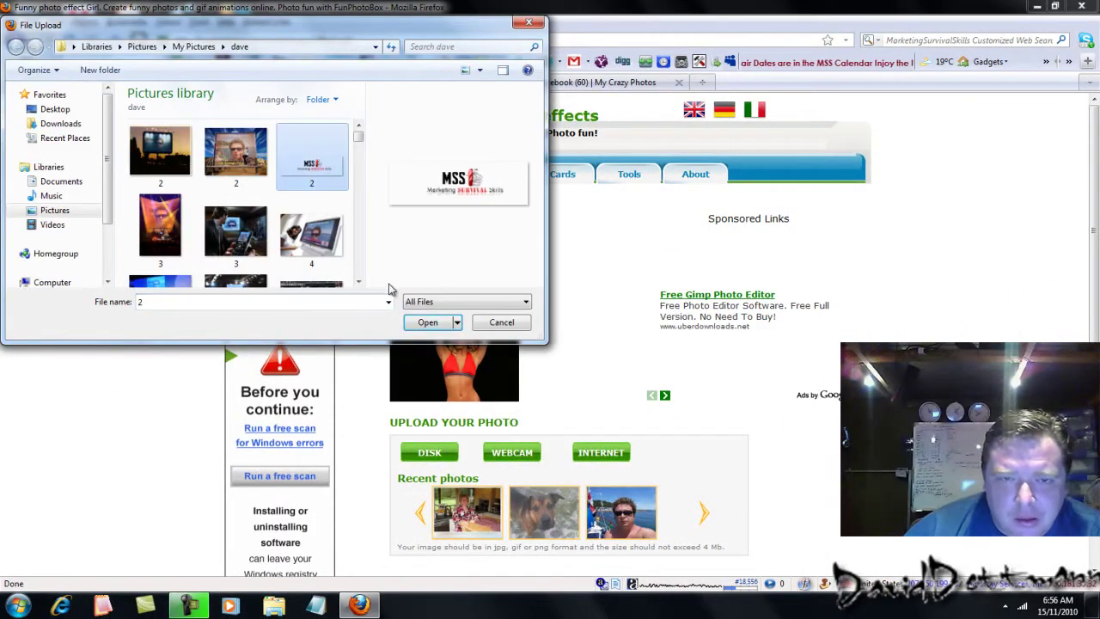
click(424, 324)
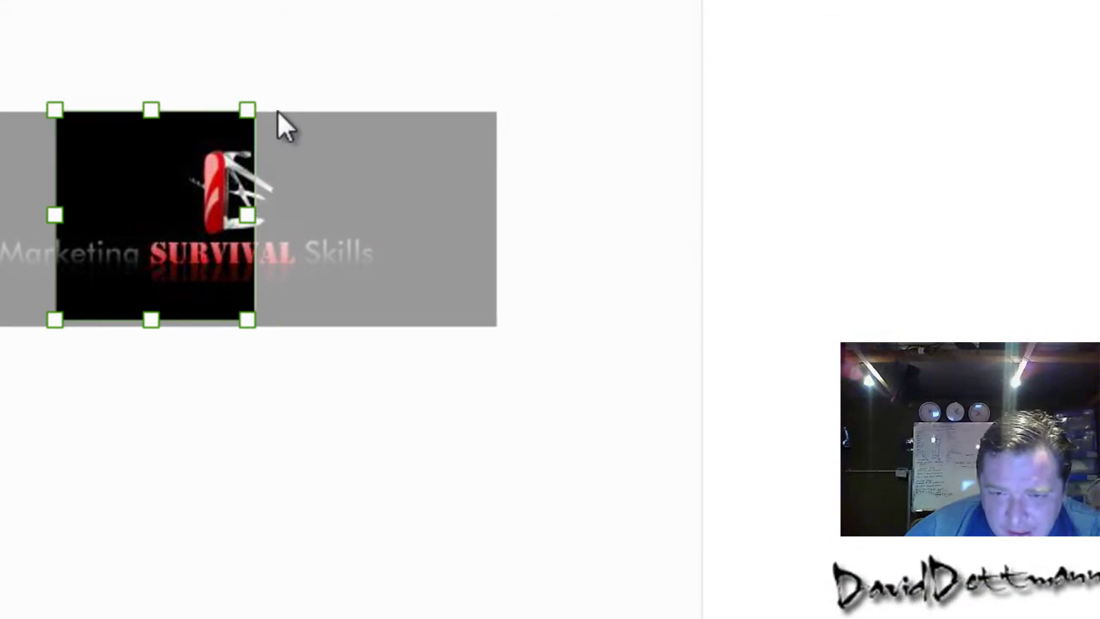
- Crop the logo around the knife emblem at 113% zoom and create the Girl picture
drag(108, 201, 176, 200)
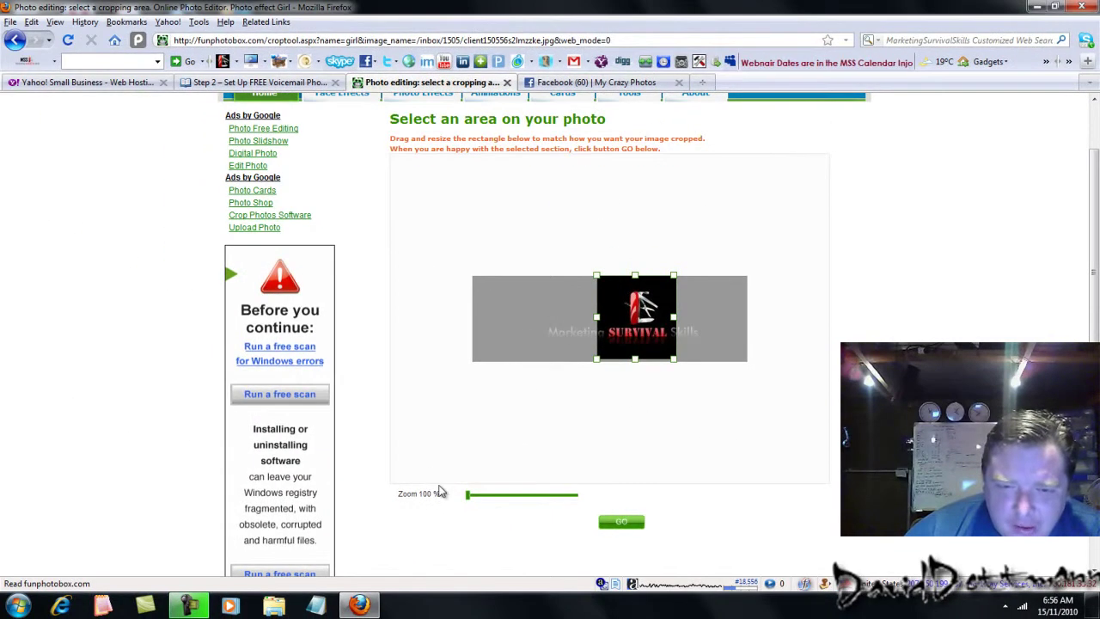
drag(467, 497, 476, 497)
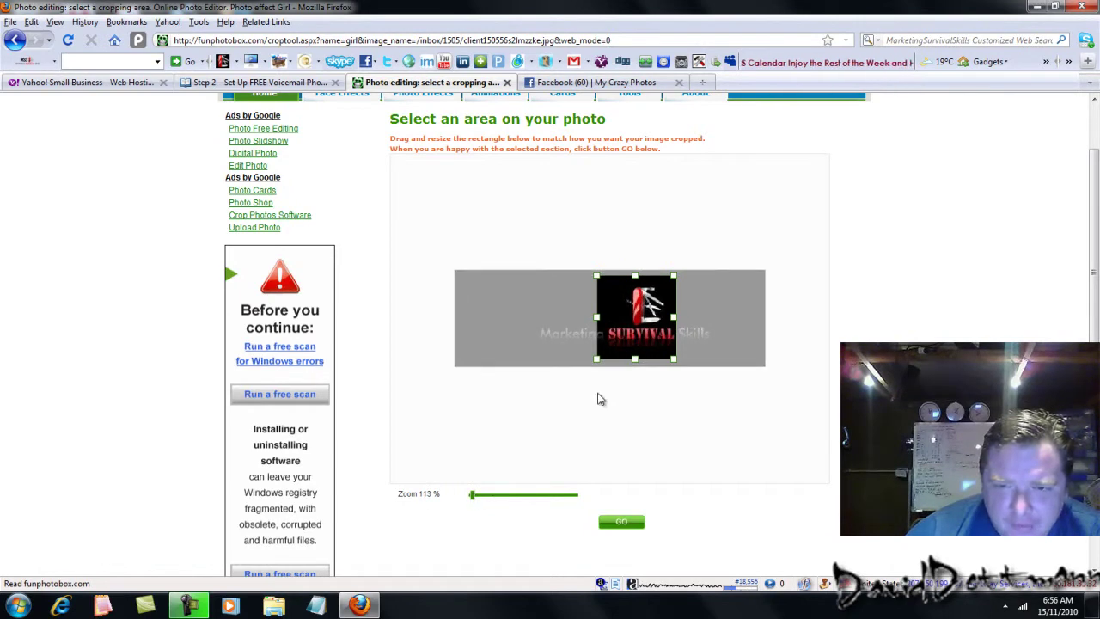
drag(619, 334, 625, 332)
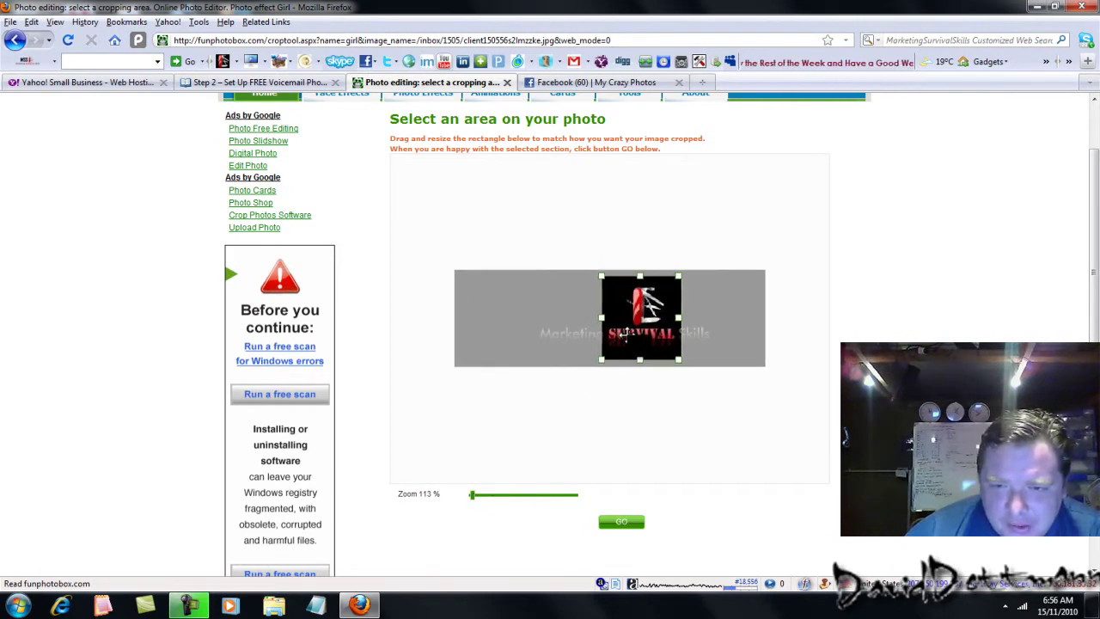
click(620, 523)
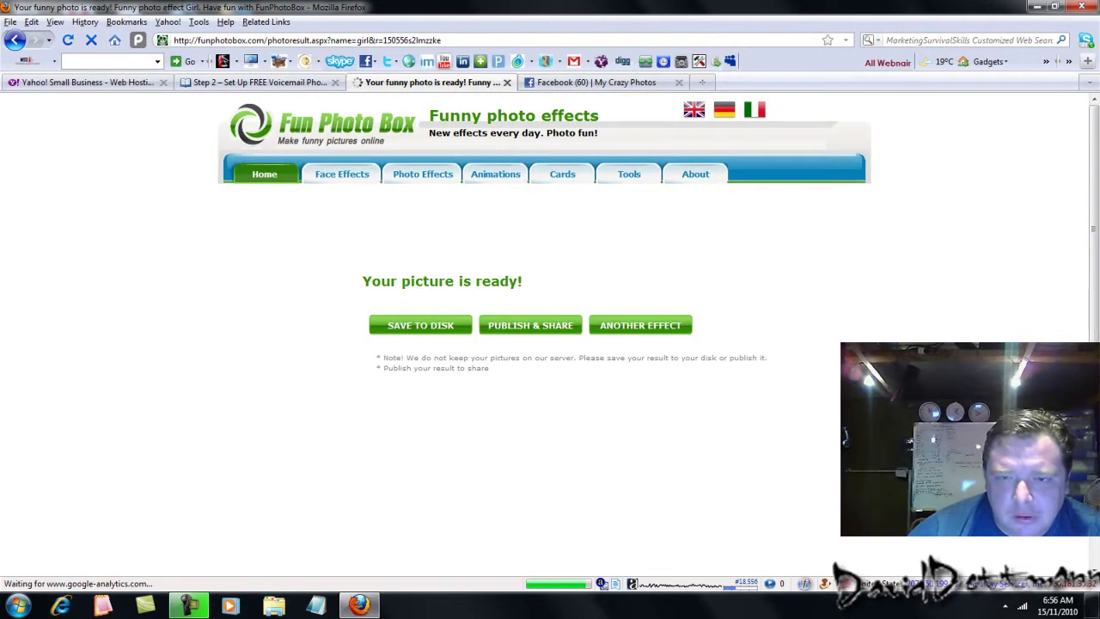
- Scroll the result page to view the girl holding the SURVIVAL logo sign
drag(1096, 138, 1093, 192)
mouse_move(1091, 214)
mouse_down()
mouse_move(1088, 238)
mouse_move(1084, 199)
mouse_up()
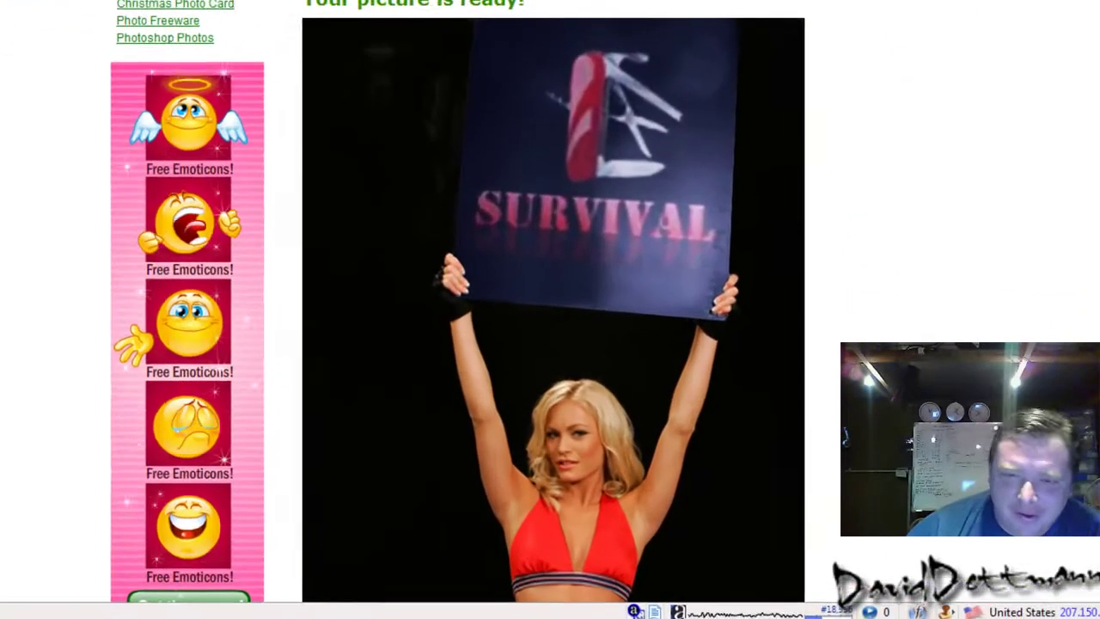
scroll(550, 310, up, 3)
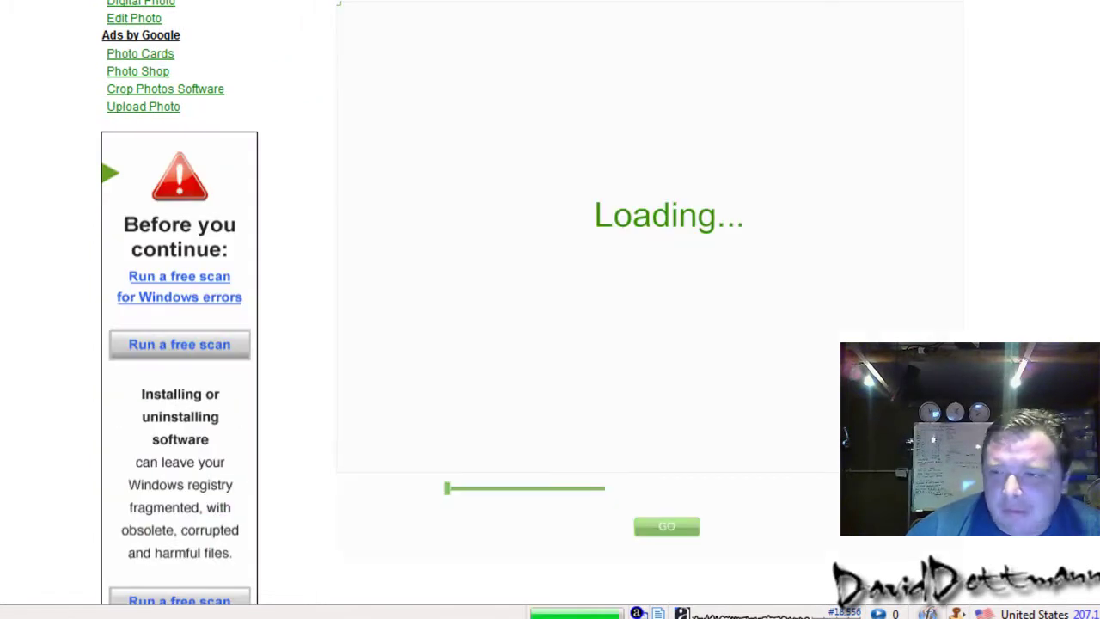
- Return to the Girl effect's upload page and upload the gotomeeting2 icon image
scroll(762, 462, down, 2)
scroll(763, 462, up, 1)
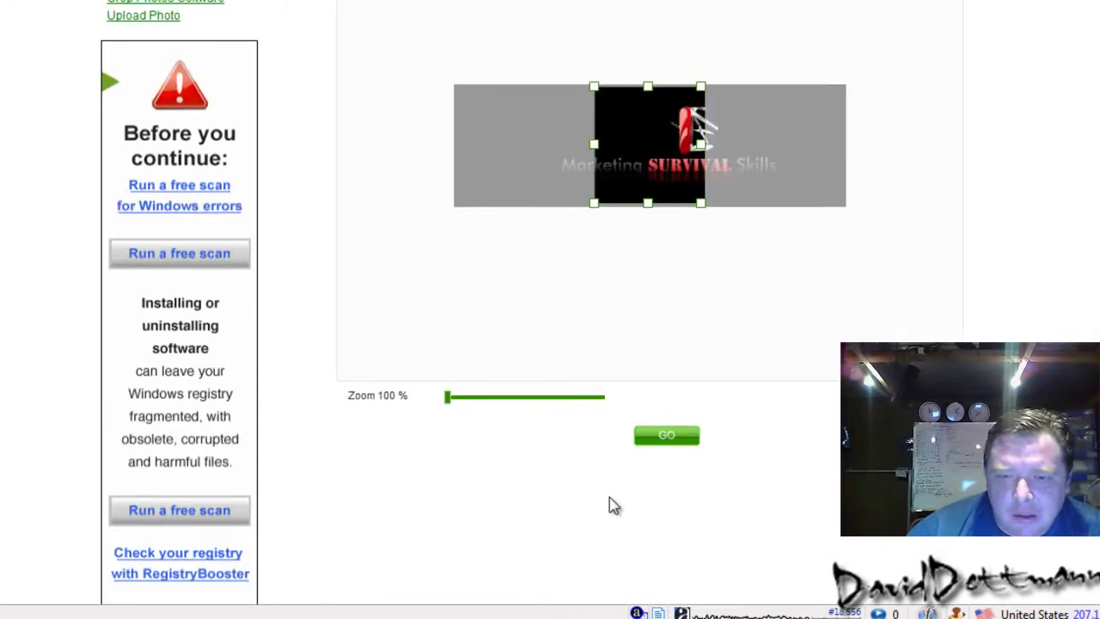
key(alt+Left)
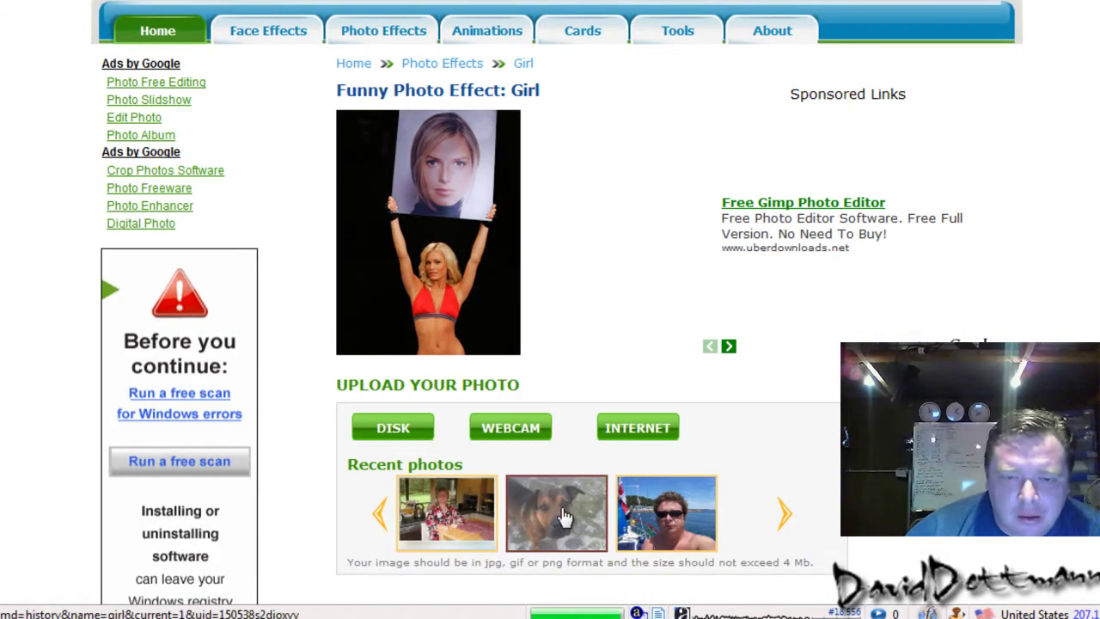
click(397, 431)
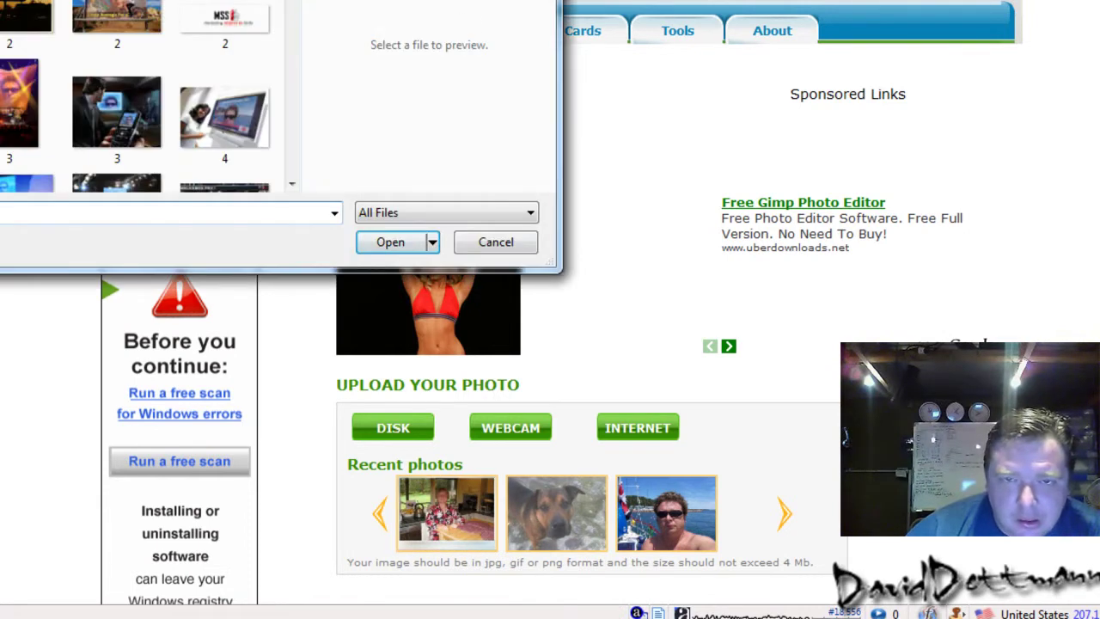
drag(295, 0, 287, 25)
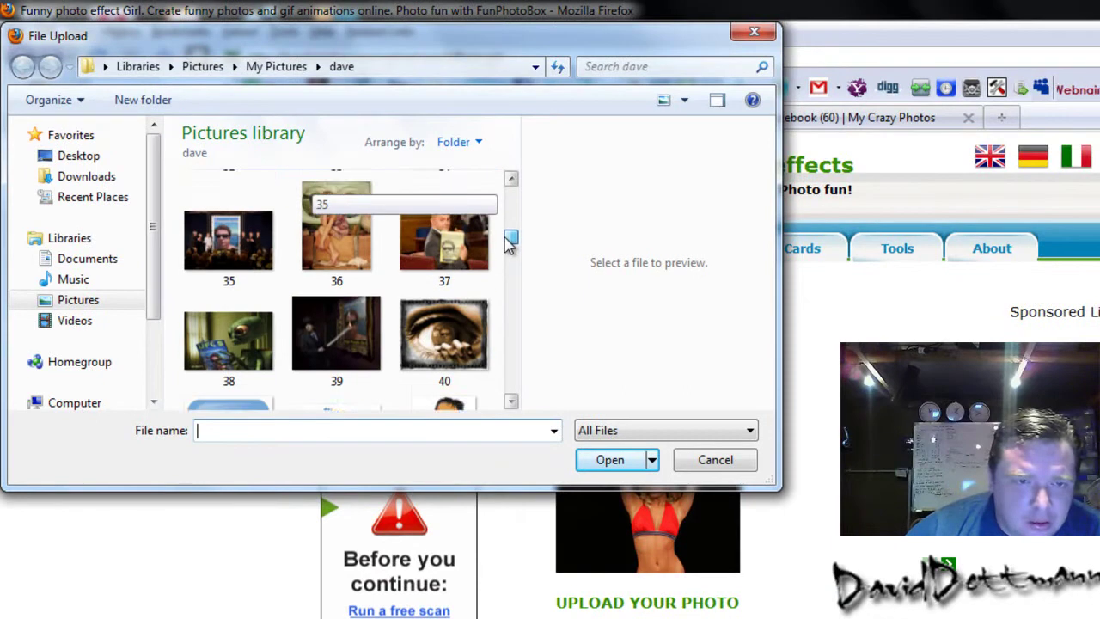
drag(507, 243, 499, 274)
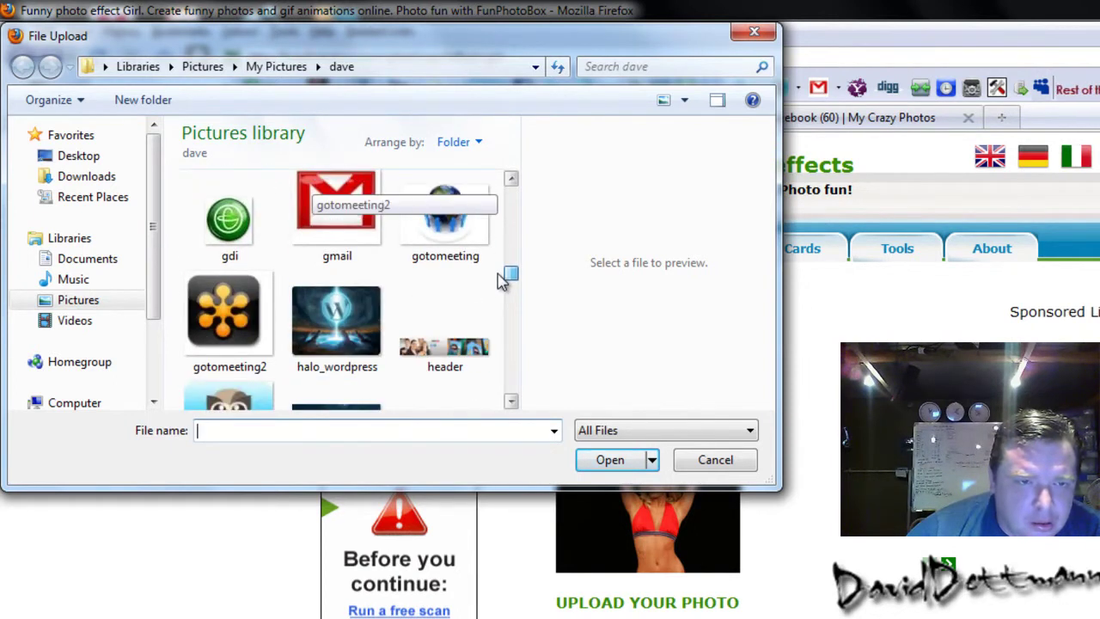
click(210, 344)
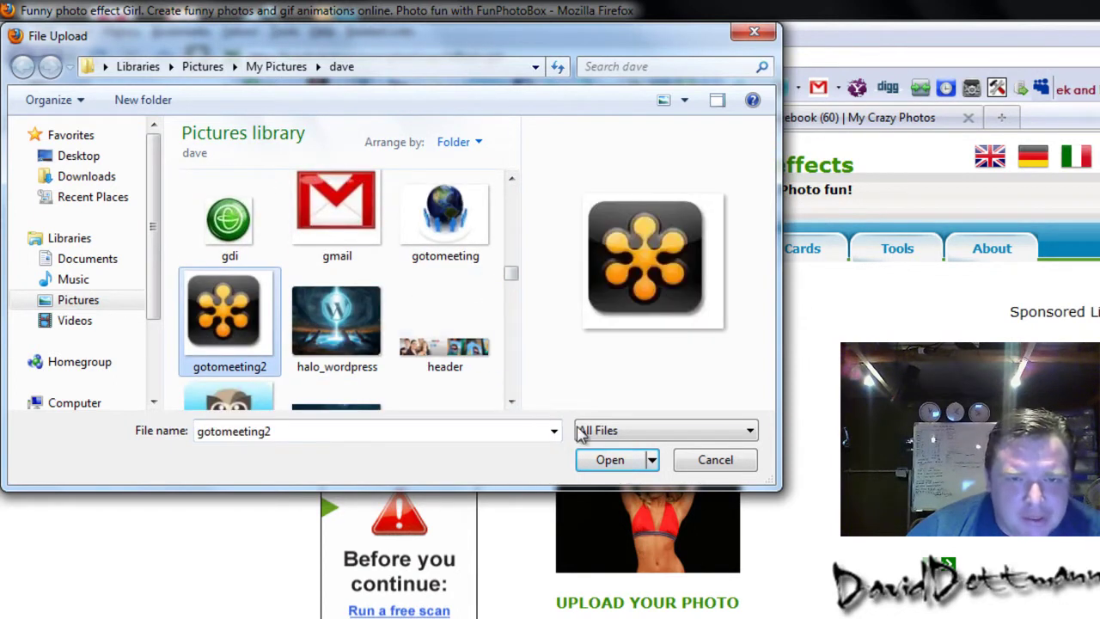
click(621, 465)
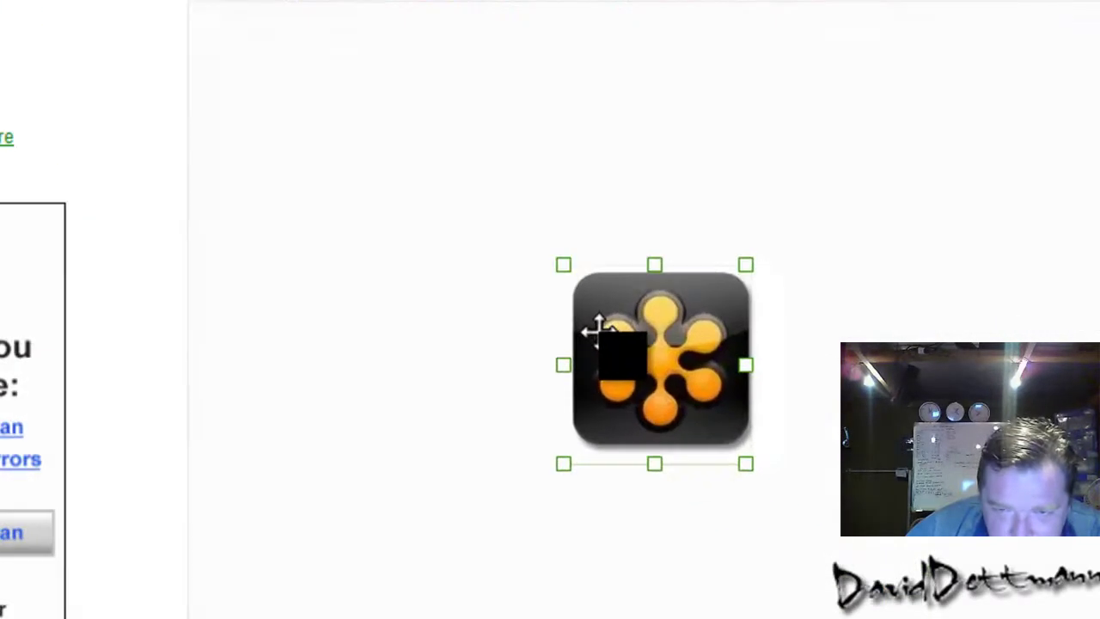
- Fit the crop area around the orange gotomeeting2 icon and create the Girl picture
mouse_move(599, 329)
mouse_down()
mouse_move(621, 327)
mouse_move(591, 325)
mouse_move(604, 326)
mouse_up()
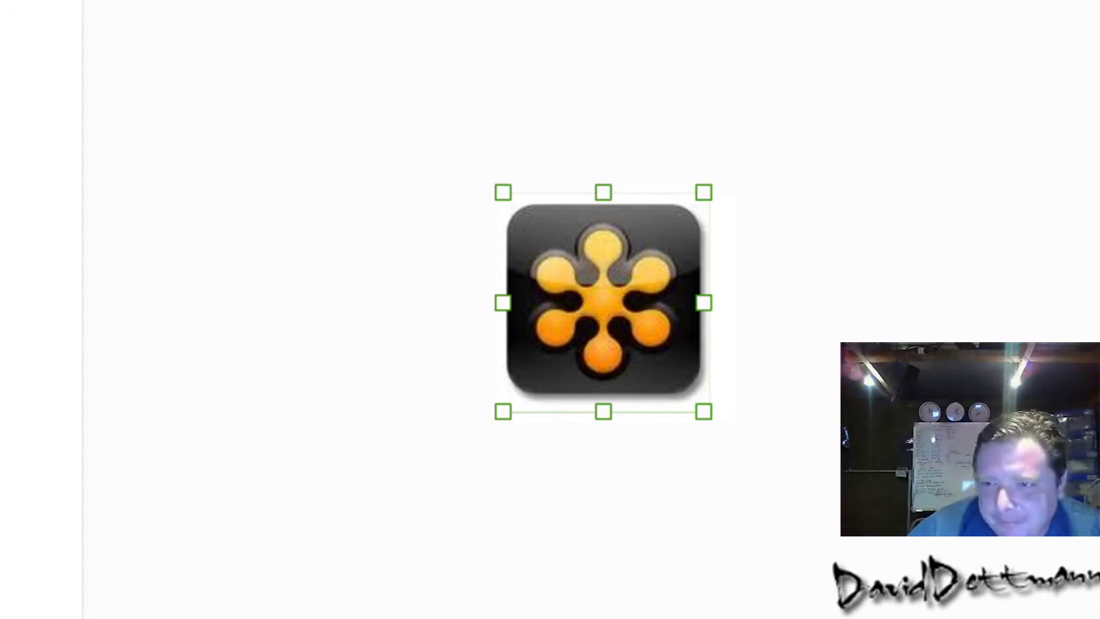
click(641, 371)
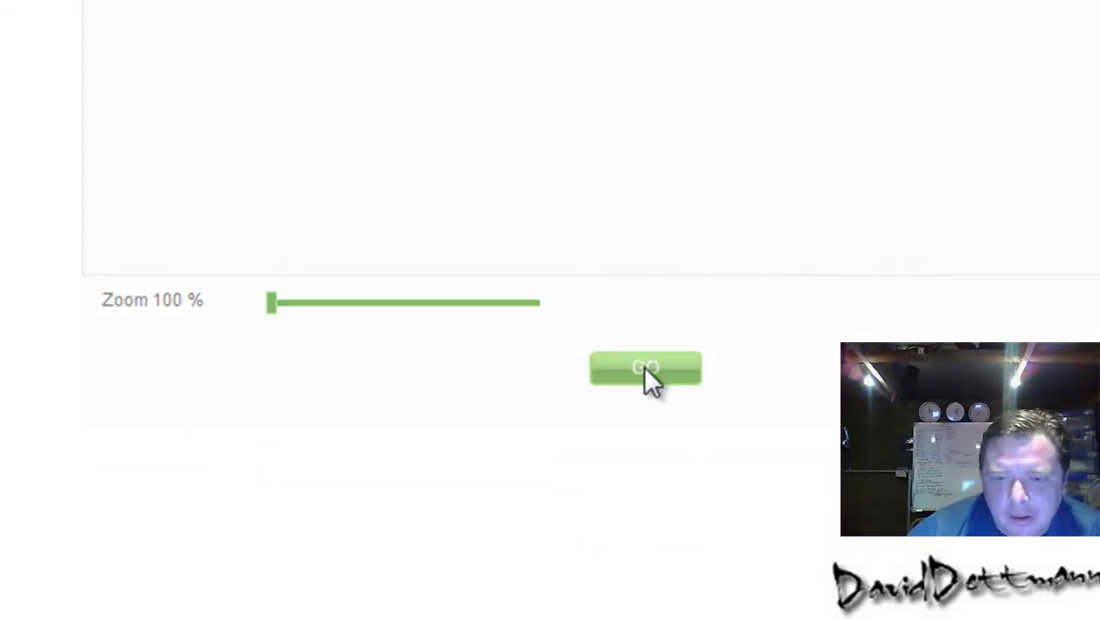